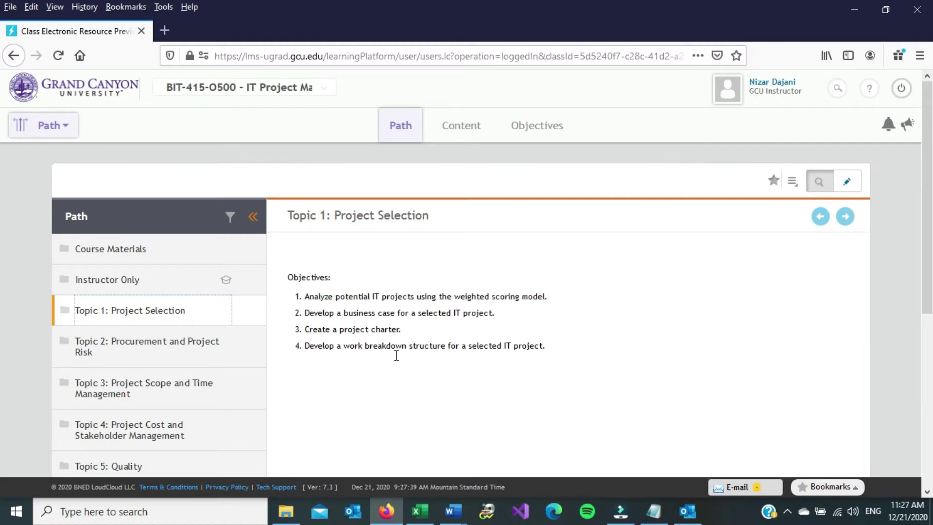
Open the Microsoft Project resource from the Course Materials folder
left_click(81, 217)
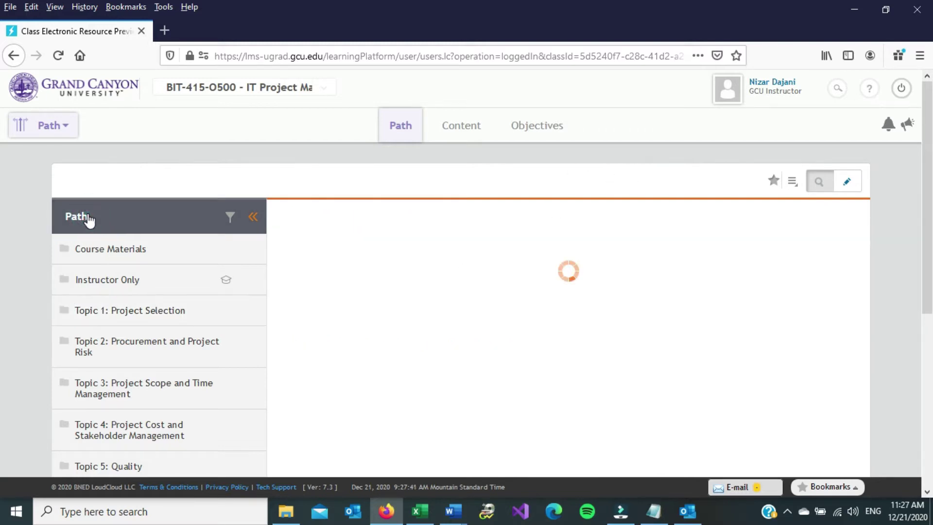
left_click(133, 249)
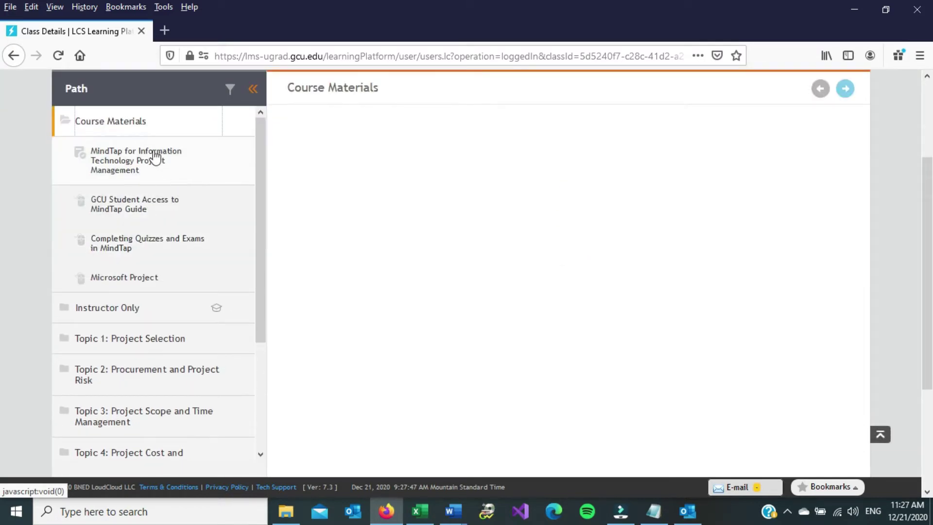
left_click(130, 280)
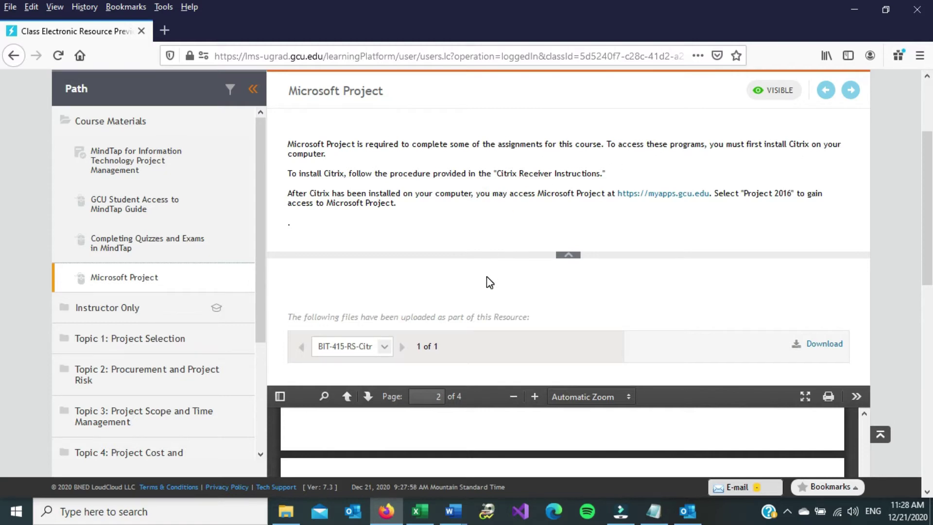
Follow the receiver.citrix.com link in step 1 of the Citrix Receiver instructions PDF
scroll(486, 281, "down", 3)
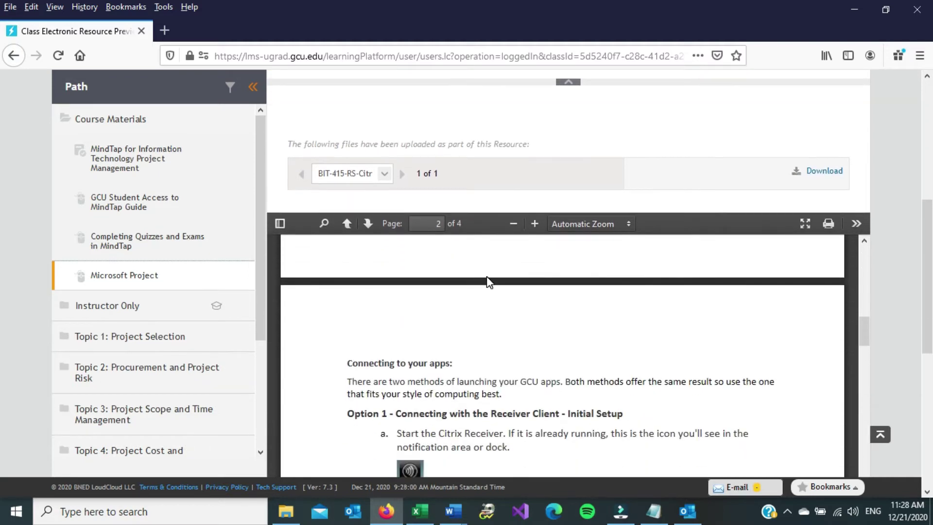
scroll(524, 352, "up", 10)
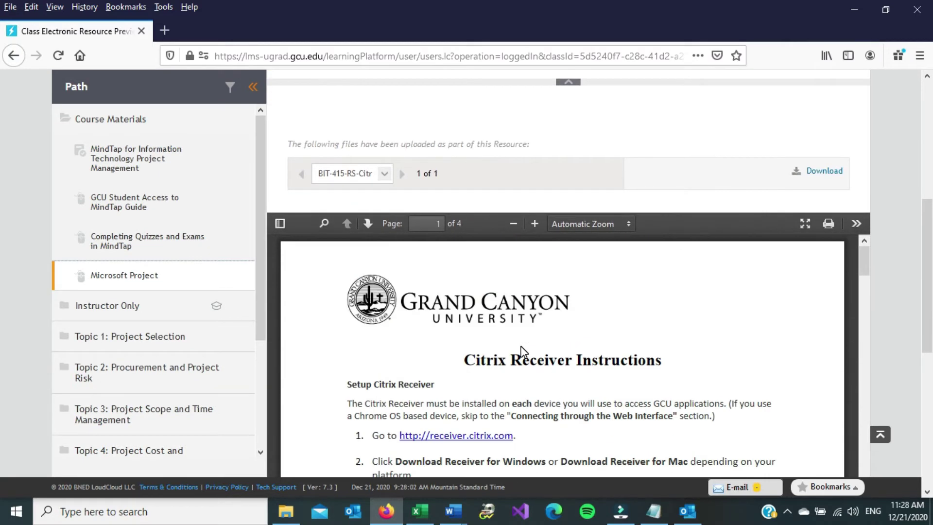
scroll(724, 383, "down", 3)
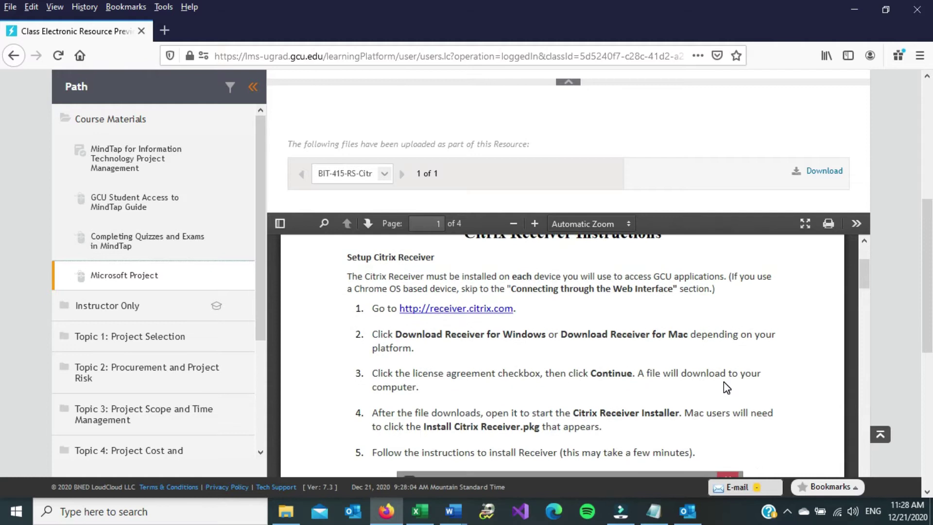
left_click(460, 312)
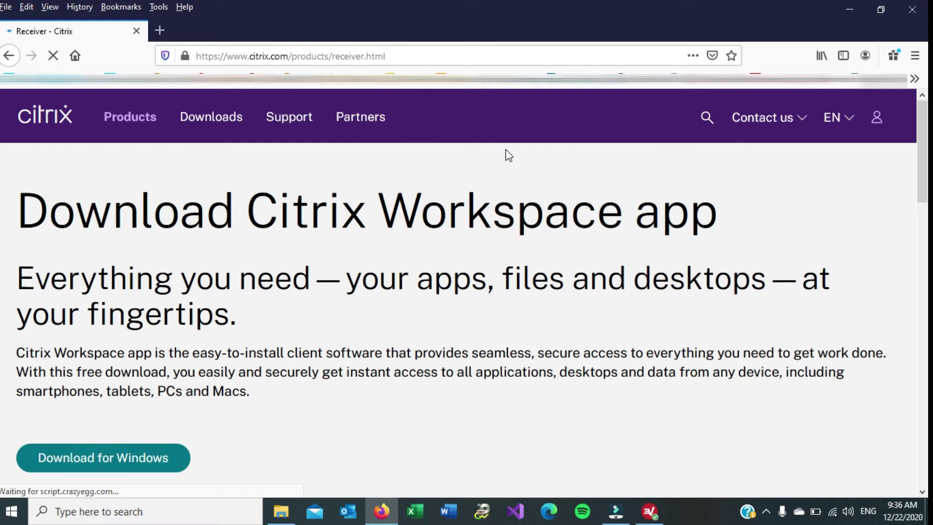
Save the CitrixWorkspaceApp.exe Windows installer and check it in Firefox's downloads list
scroll(414, 263, "down", 3)
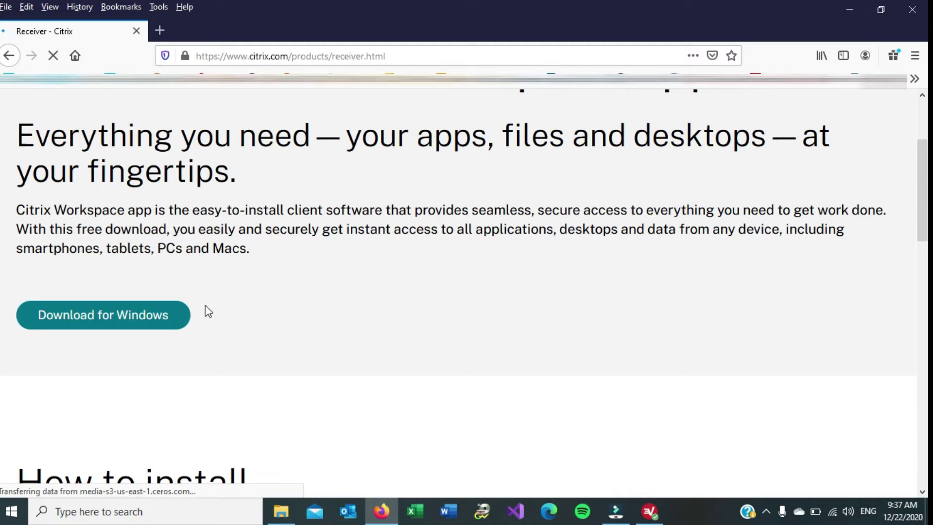
left_click(122, 318)
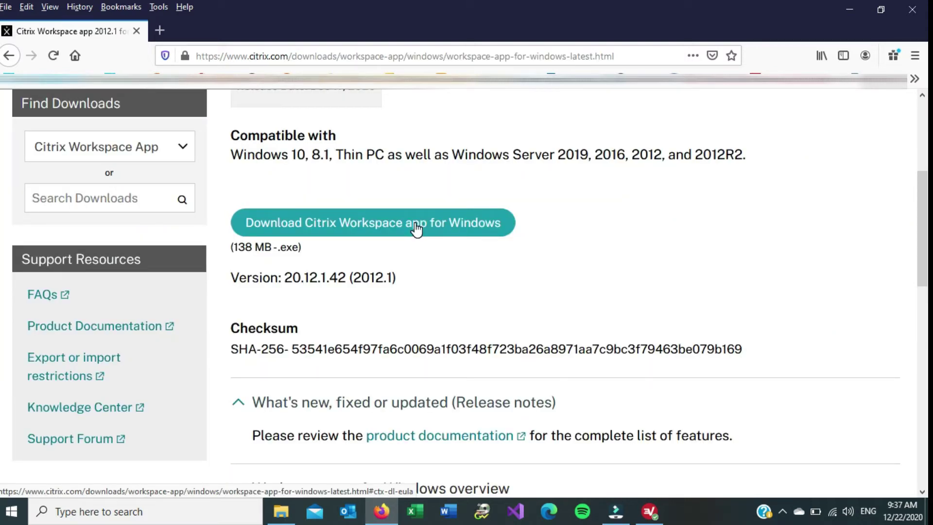
left_click(416, 229)
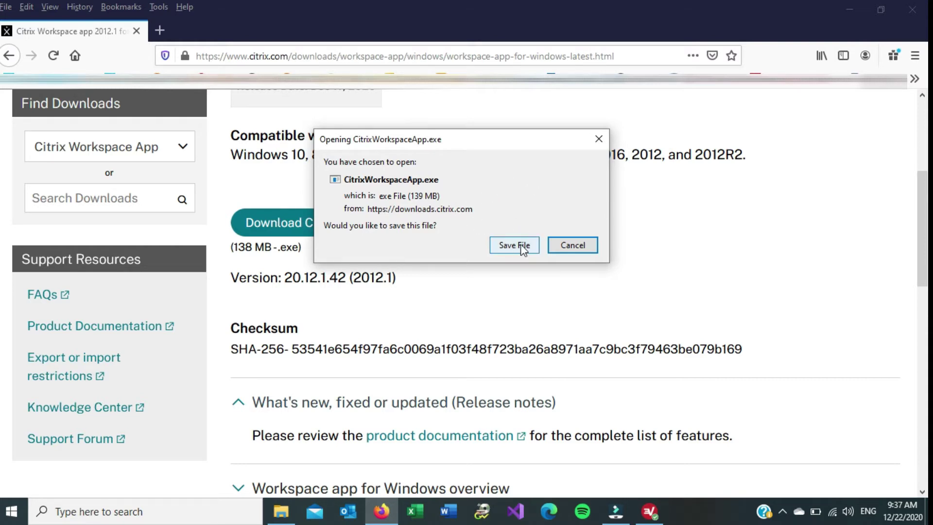
left_click(523, 248)
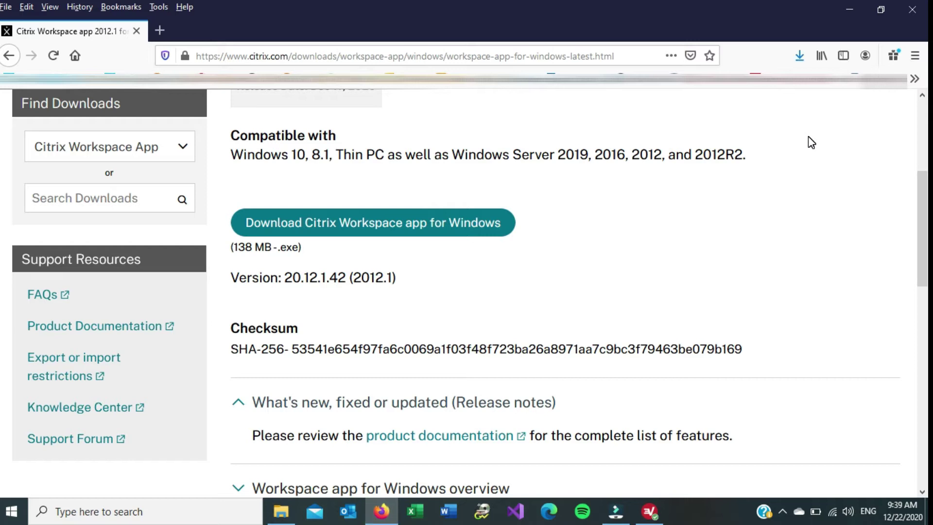
left_click(800, 56)
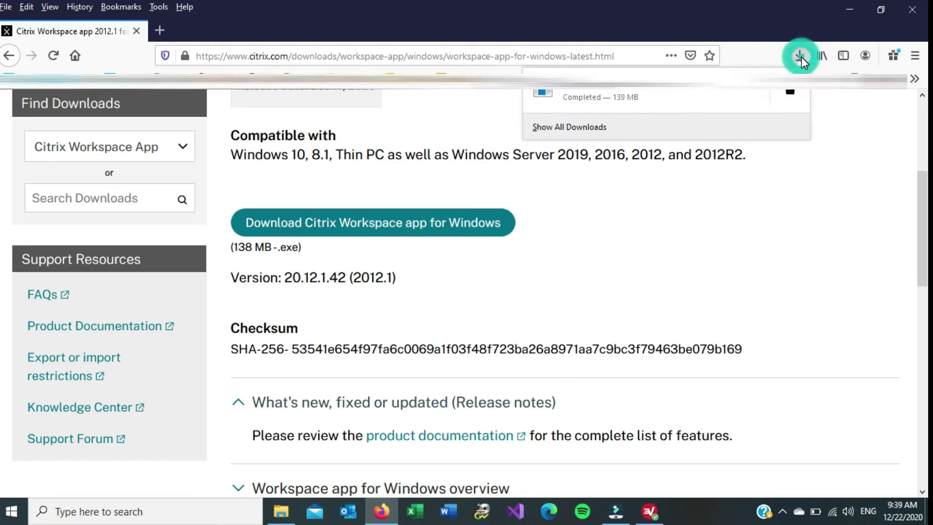
Run the Citrix Workspace installer, accepting the license and leaving app protection off
left_click(709, 96)
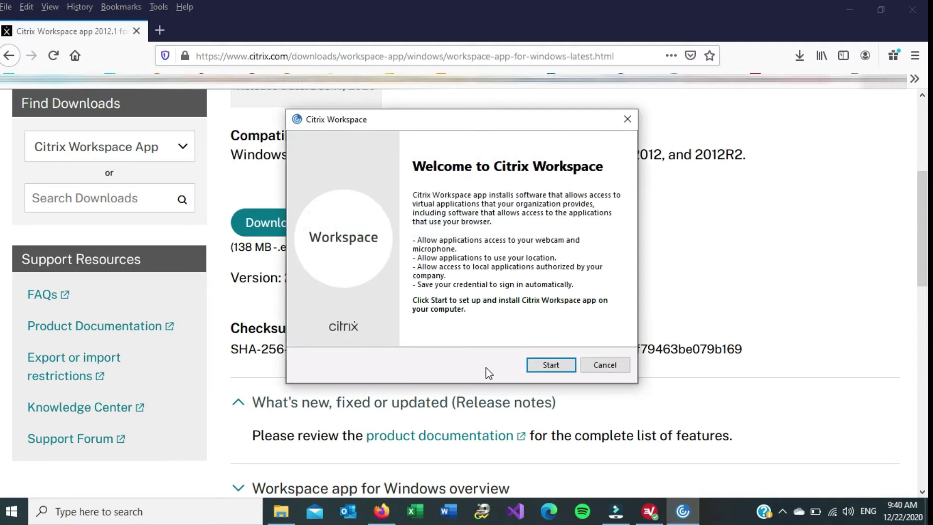
left_click(551, 365)
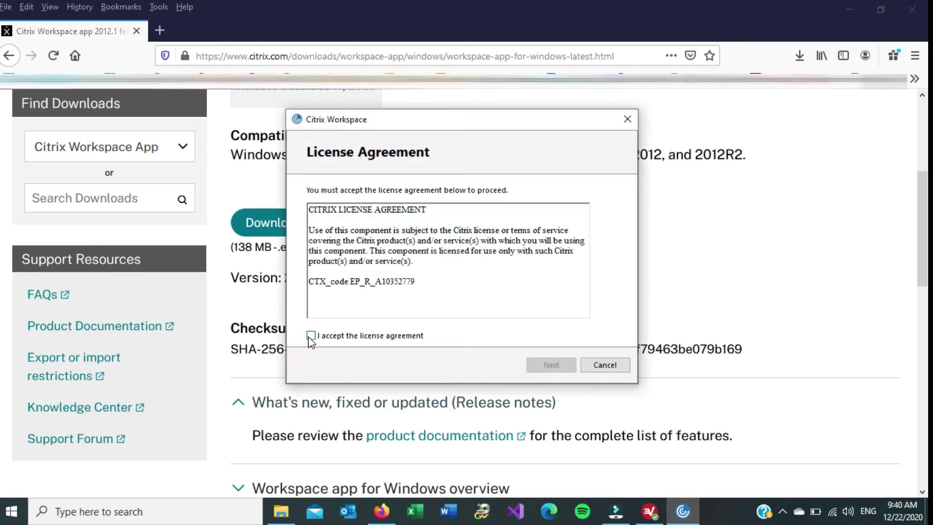
left_click(311, 335)
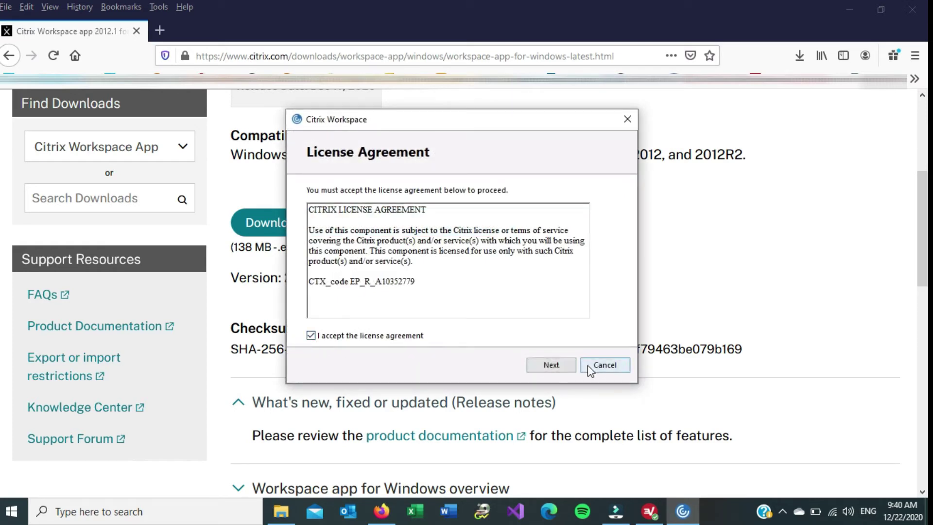
left_click(552, 365)
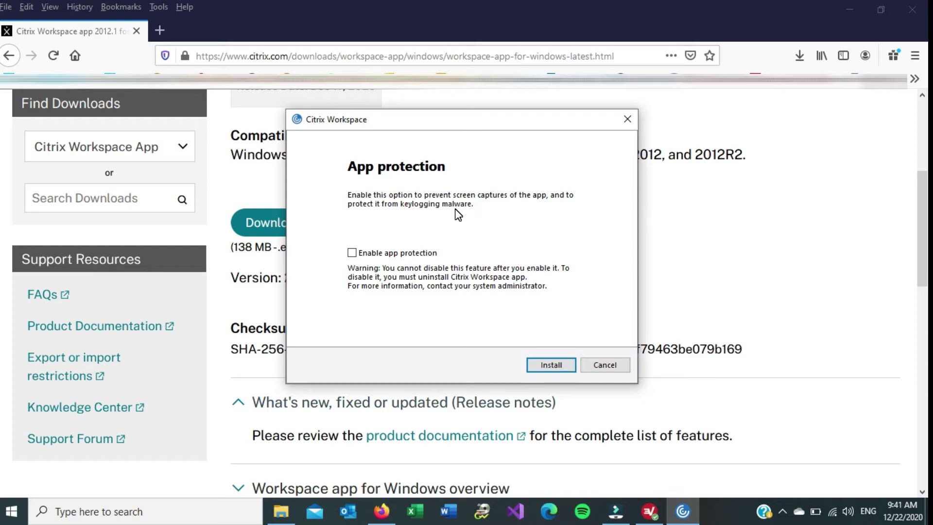
left_click(352, 253)
left_click(542, 366)
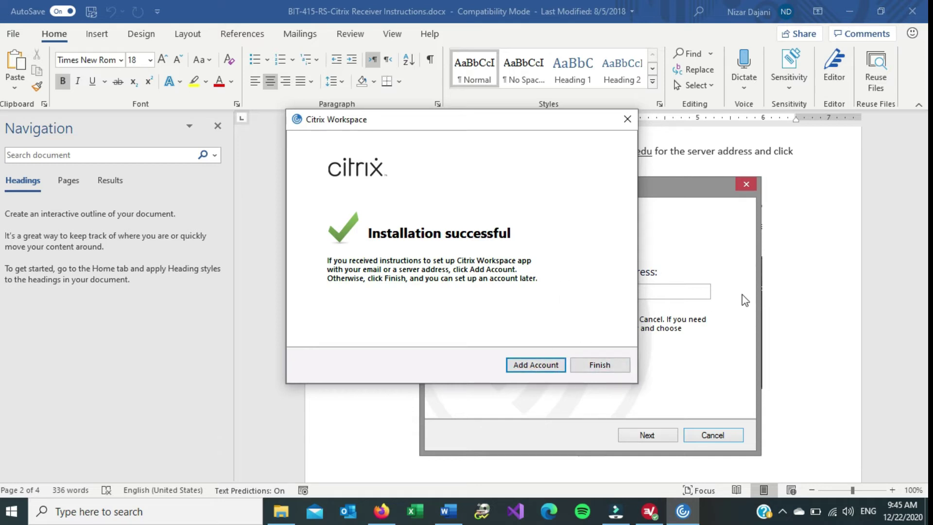
left_click(774, 297)
left_click(538, 371)
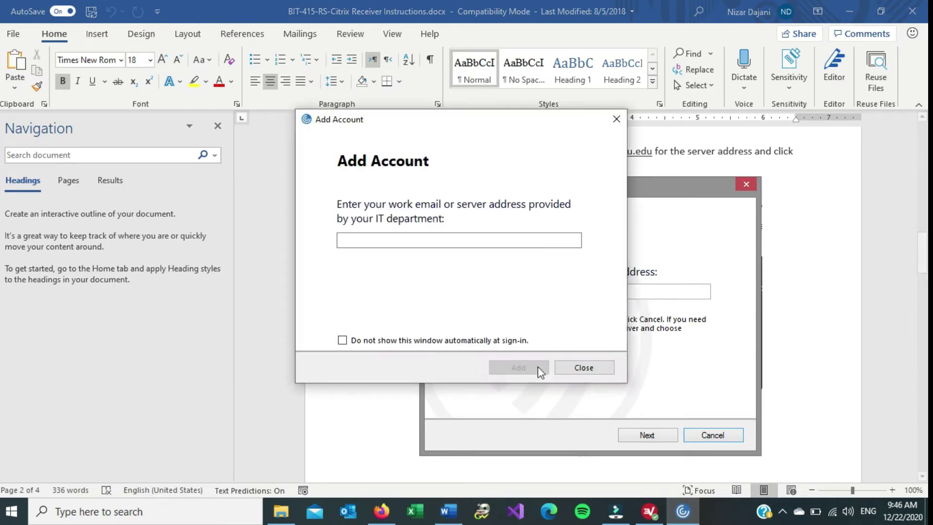
left_click(462, 249)
type("http")
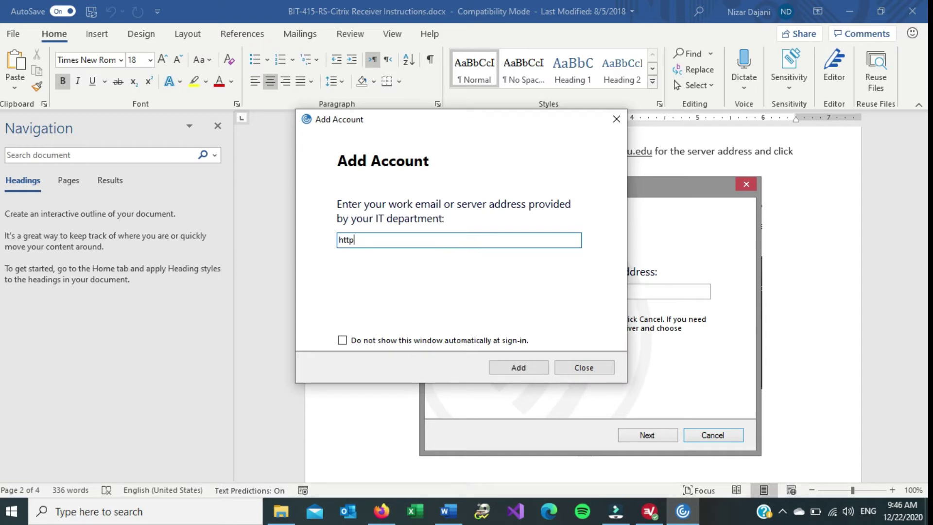
type("s://myapps.gcu.edu")
Disable the window at sign-in, add the account and choose GCUStore as the store
left_click(343, 341)
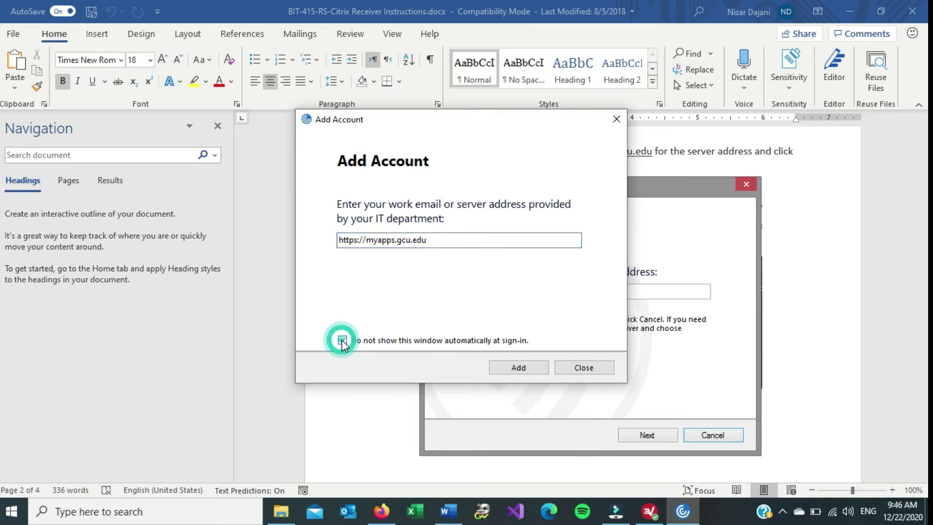
left_click(519, 368)
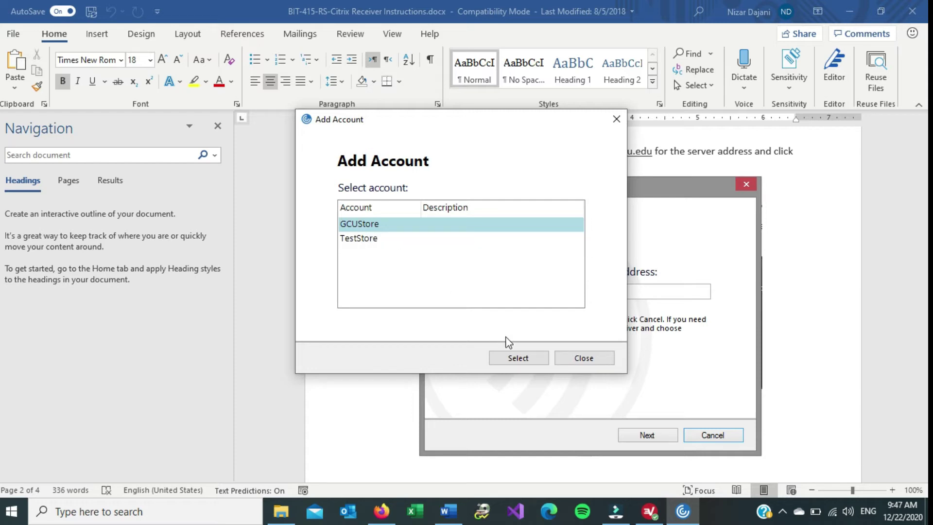
left_click(519, 358)
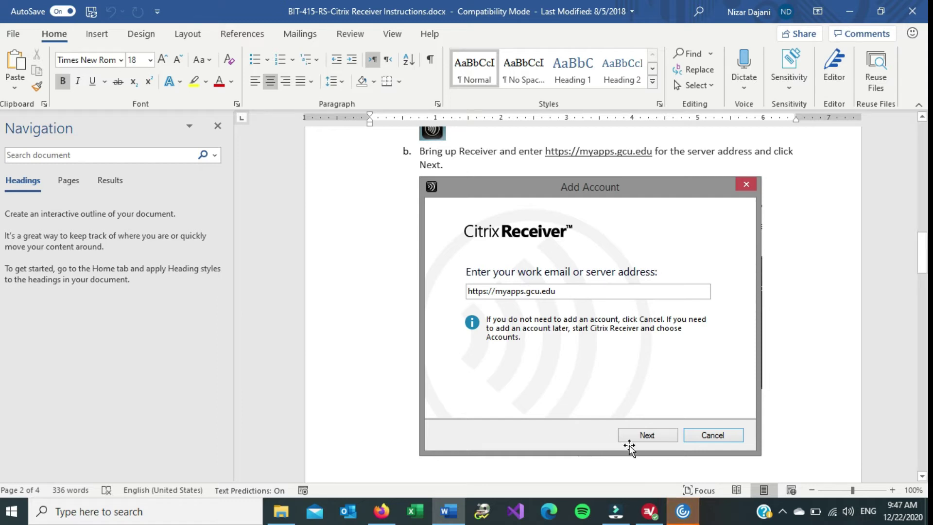
Bring Citrix Workspace forward and start Project 2016 from GCUStore
mouse_move(680, 512)
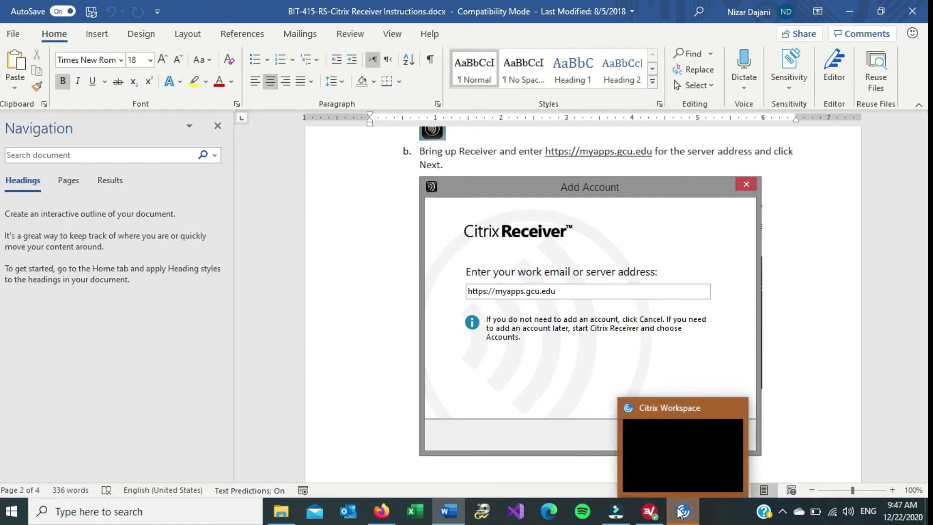
left_click(697, 475)
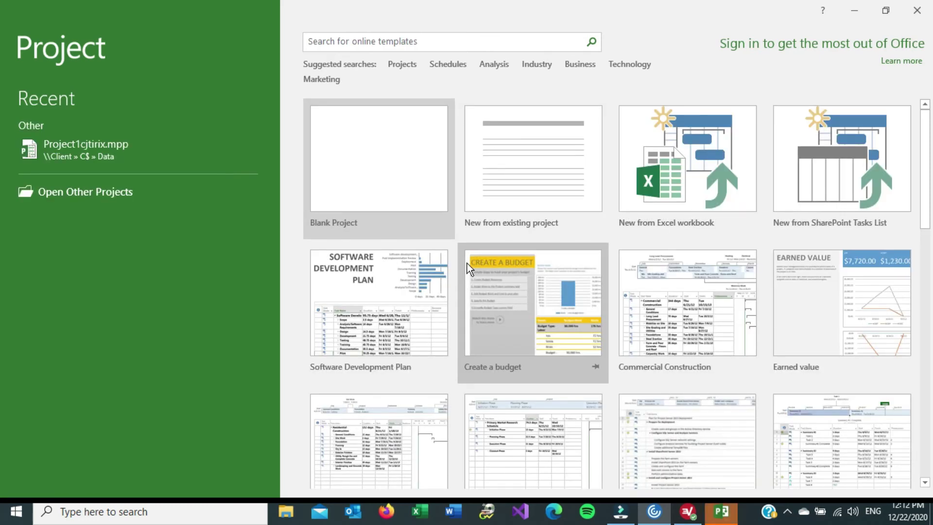
Create a blank project and enter task1 as its first task
left_click(383, 172)
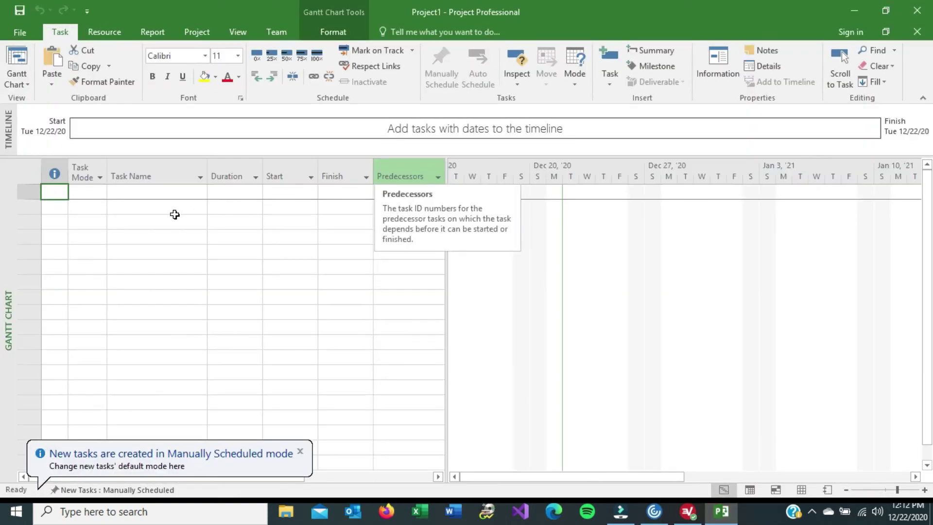
left_click(156, 194)
type("tas")
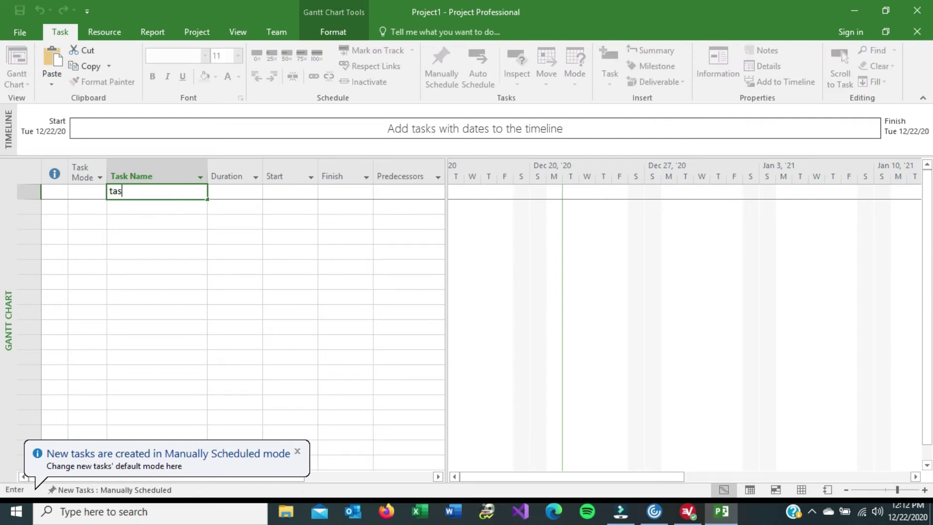
type("k1")
key("Return")
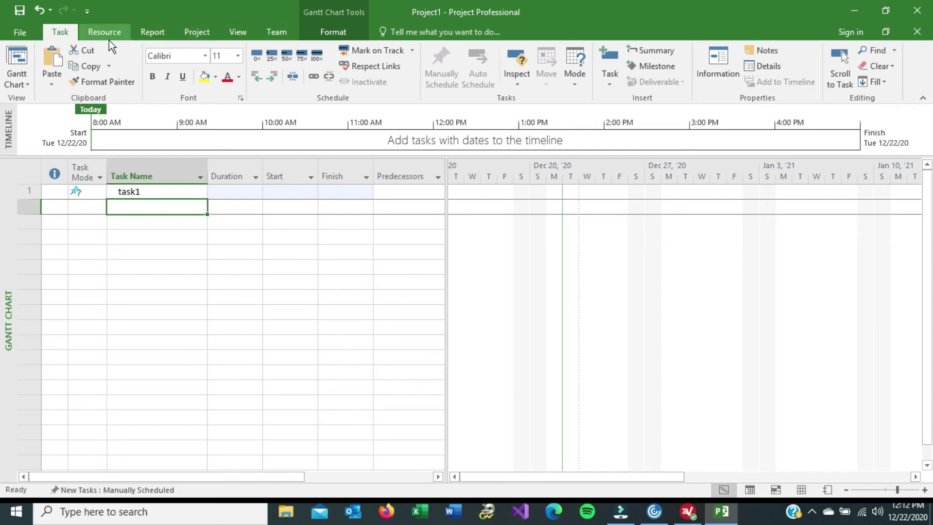
Open Save As for Project1 and browse to Local Disk (C:)
left_click(21, 31)
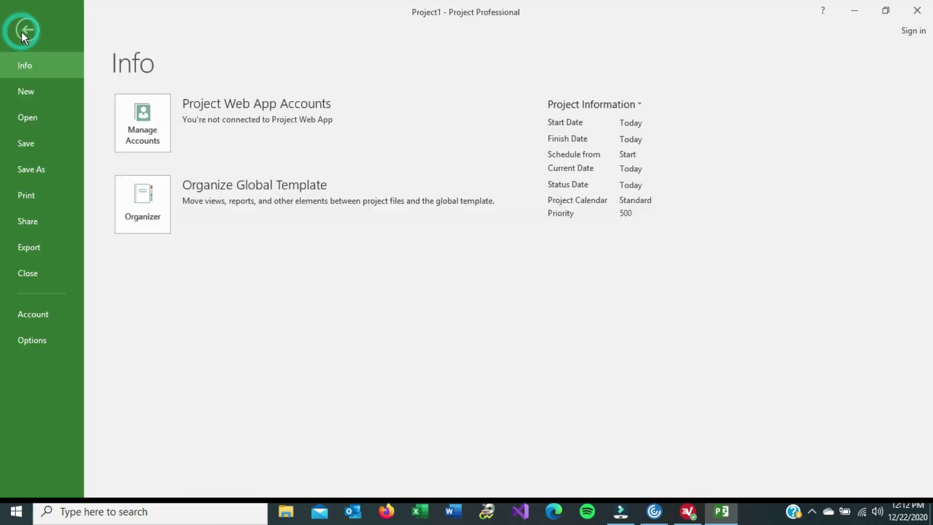
left_click(39, 173)
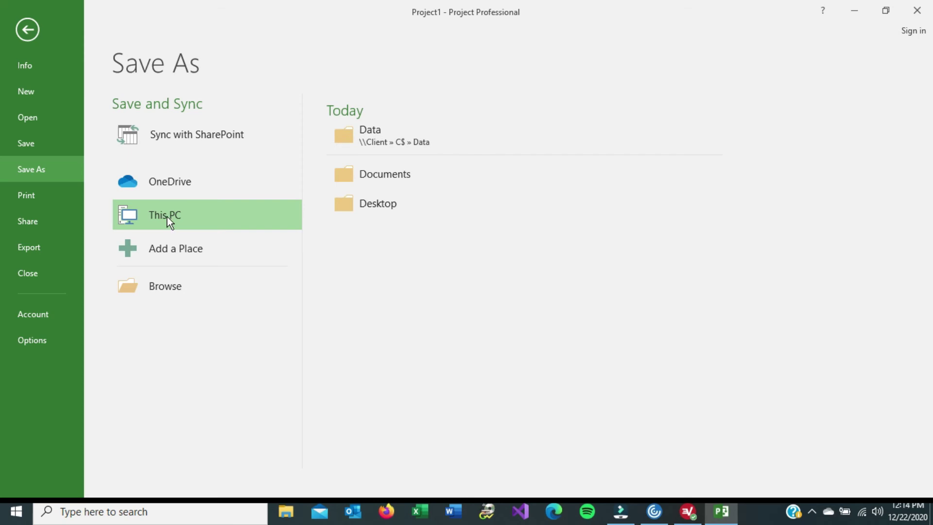
left_click(173, 288)
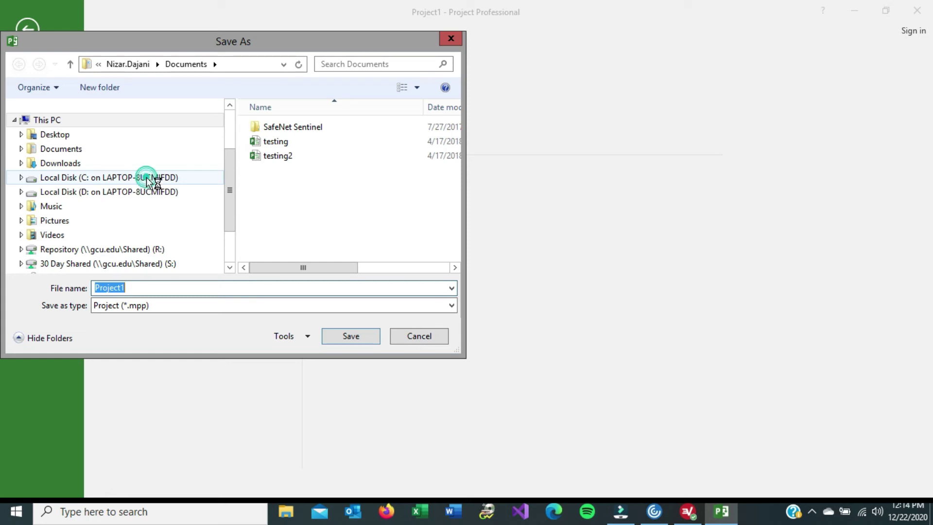
left_click(148, 181)
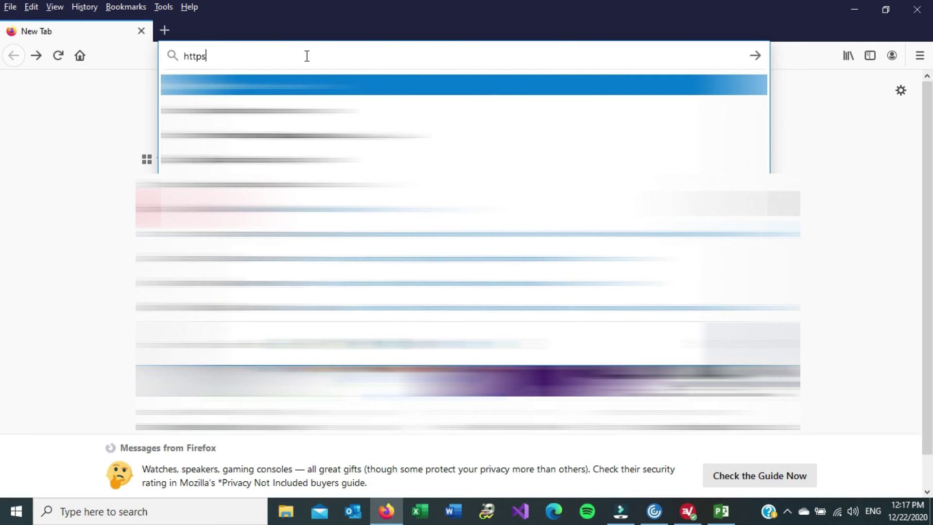
type("myapp")
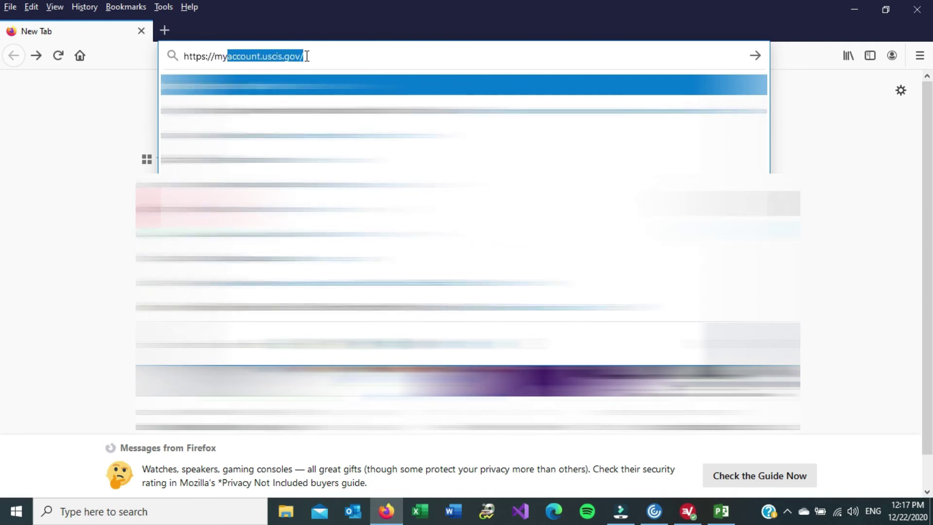
type("s.gcu.")
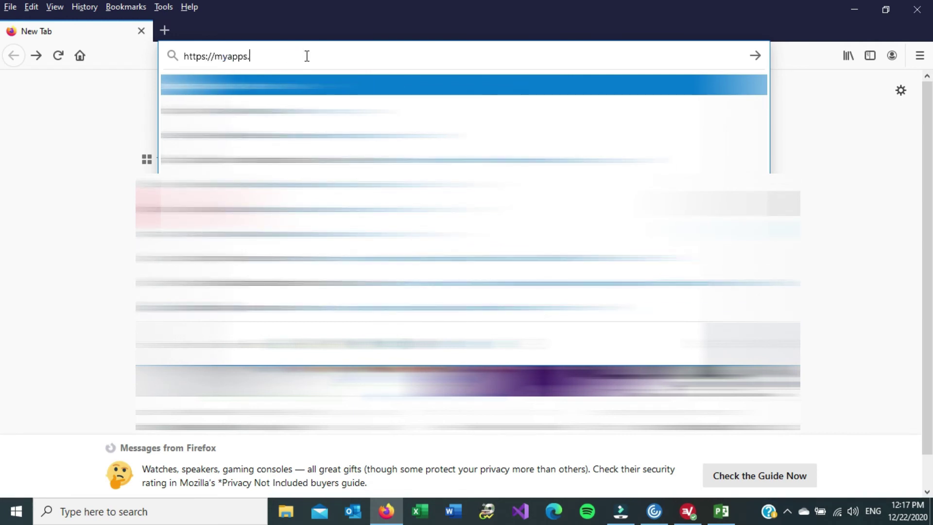
type("edu")
key("Return")
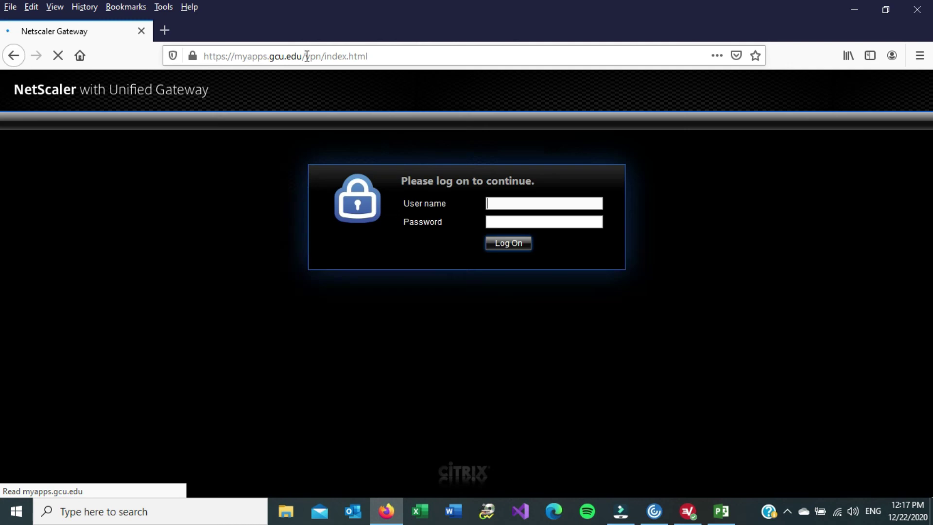
left_click(512, 204)
type("nizar.dejani")
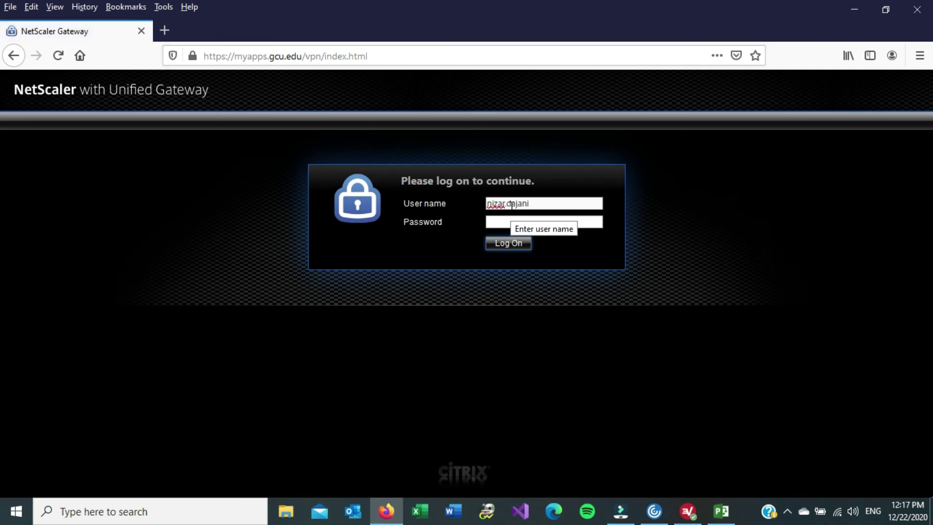
key("Tab")
type("•••••")
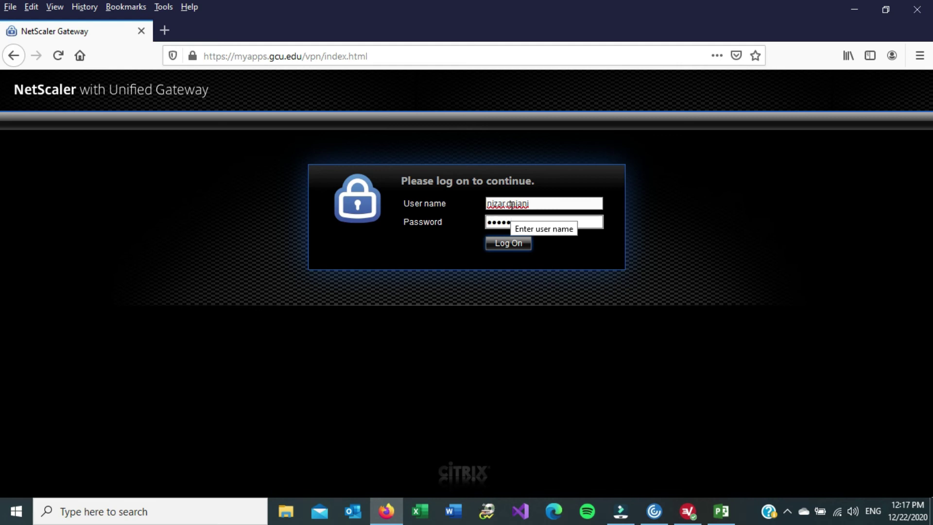
key("Return")
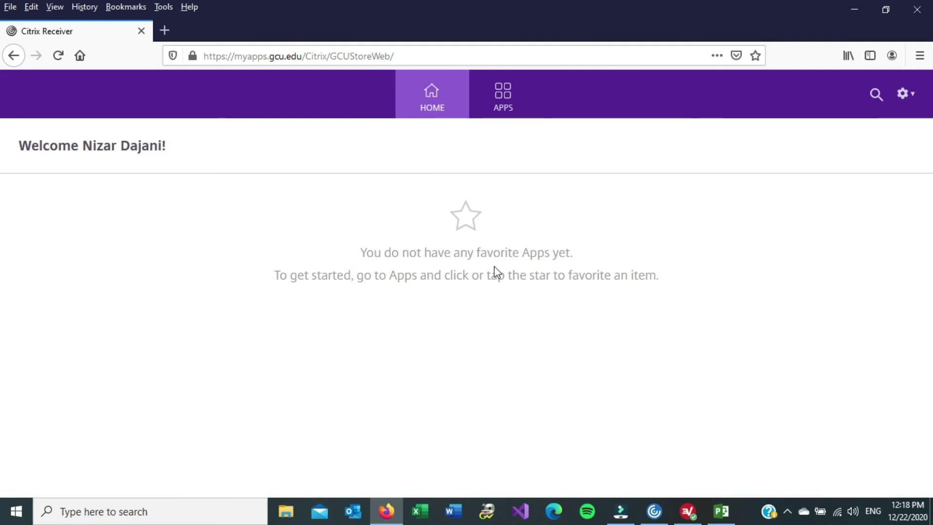
Show the Apps list with Project 2016 and SPSS Statistics v27, then switch to Citrix
left_click(505, 105)
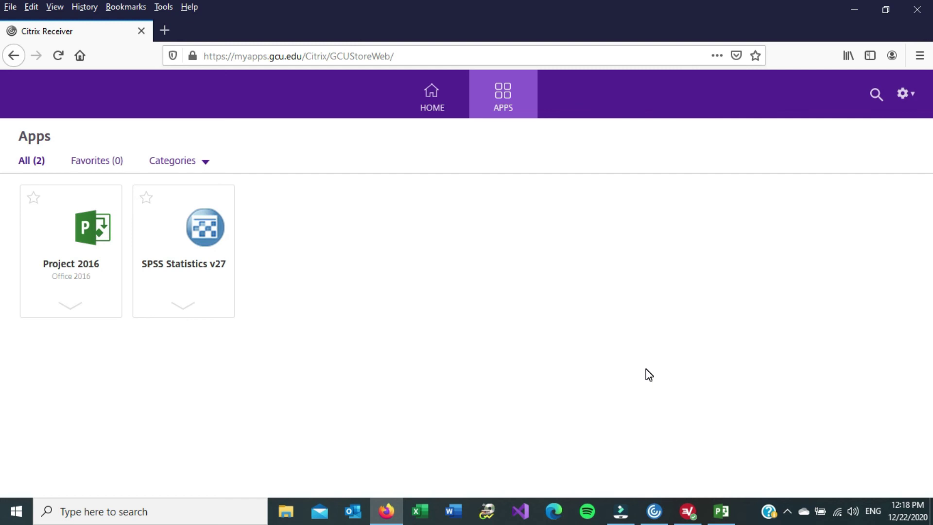
left_click(654, 512)
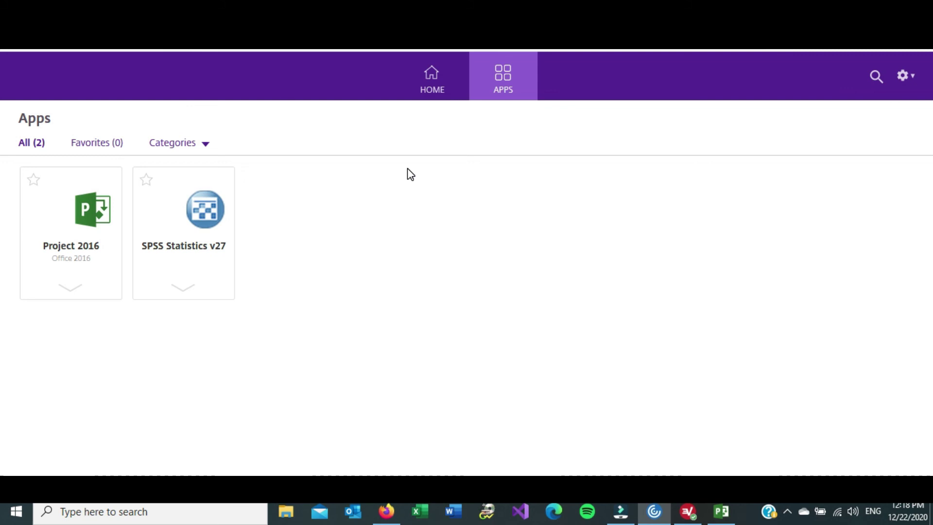
left_click(386, 511)
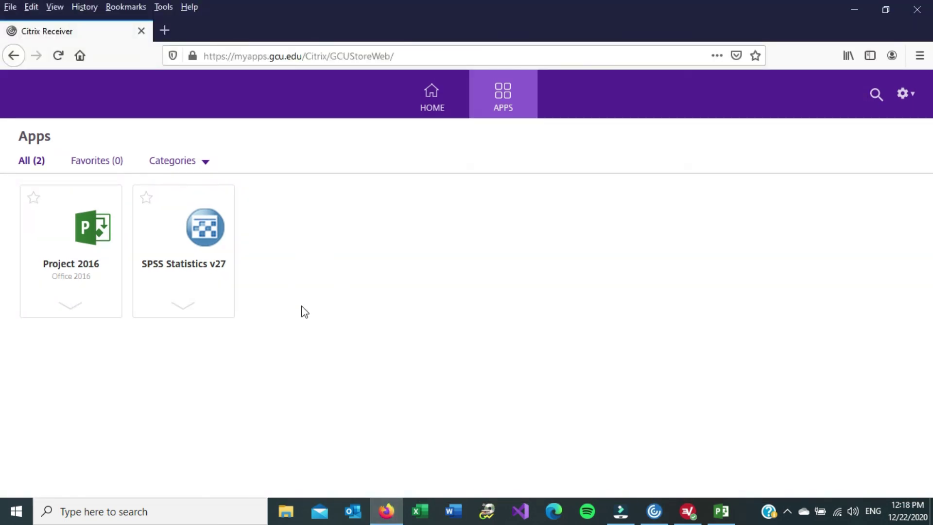